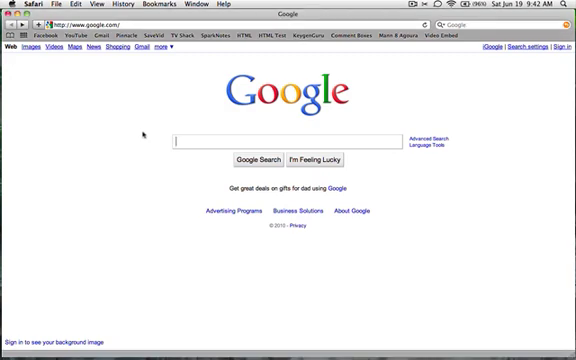
Turn private browsing on, then turn it off again.
{"action": "left_click", "coordinate": [33, 4]}
{"action": "left_click", "coordinate": [53, 60]}
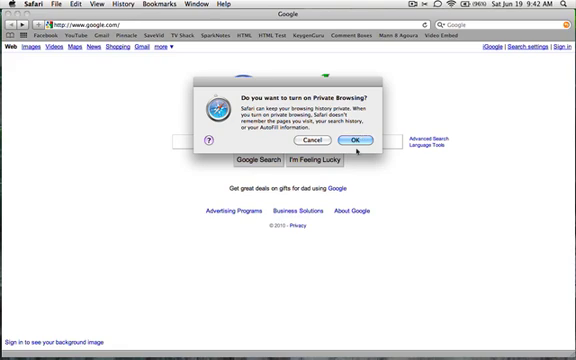
{"action": "left_click", "coordinate": [355, 140]}
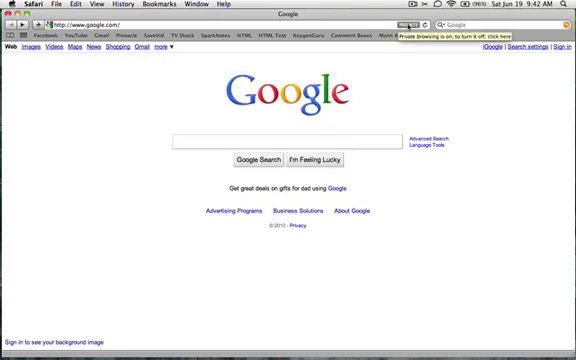
{"action": "left_click", "coordinate": [408, 24]}
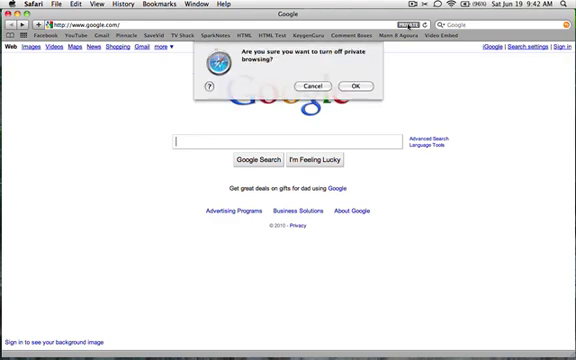
{"action": "left_click", "coordinate": [357, 87]}
{"action": "left_click", "coordinate": [116, 24]}
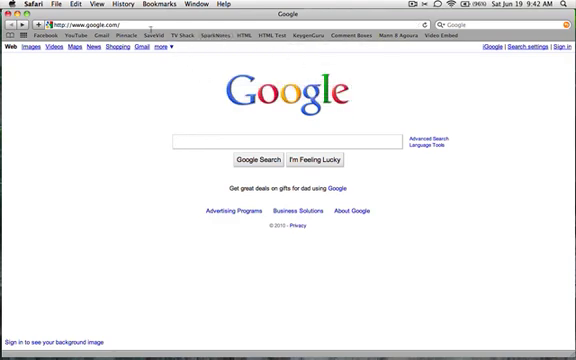
{"action": "type", "text": "www.tie-a-tie.net"}
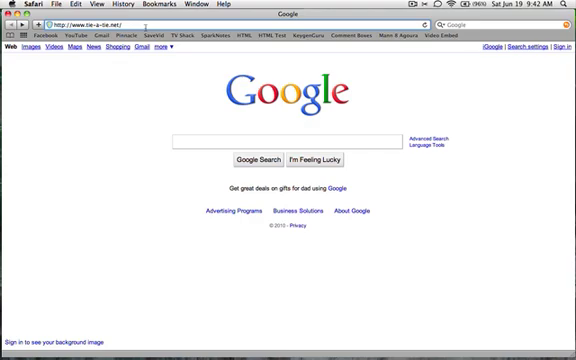
{"action": "key", "text": "Return"}
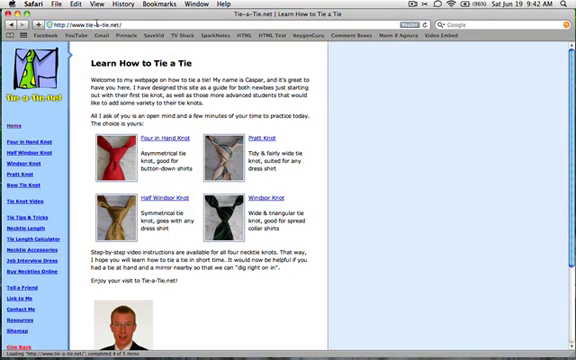
{"action": "left_click", "coordinate": [97, 4]}
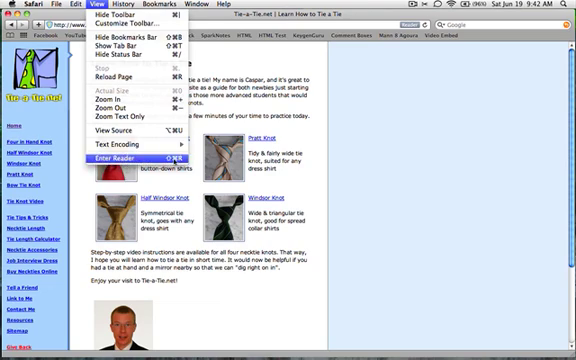
Show the tie-a-tie.net article in Reader, enlarging then shrinking its text.
{"action": "left_click", "coordinate": [172, 158]}
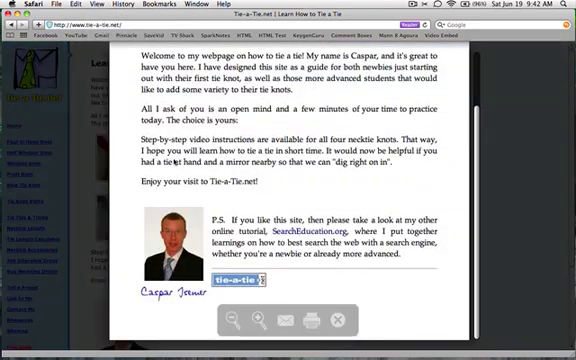
{"action": "scroll", "coordinate": [294, 260], "scroll_direction": "up", "scroll_amount": 3}
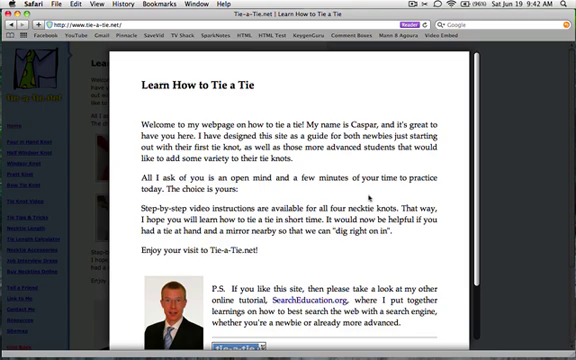
{"action": "scroll", "coordinate": [365, 191], "scroll_direction": "down", "scroll_amount": 3}
{"action": "scroll", "coordinate": [365, 191], "scroll_direction": "up", "scroll_amount": 3}
{"action": "scroll", "coordinate": [365, 191], "scroll_direction": "down", "scroll_amount": 3}
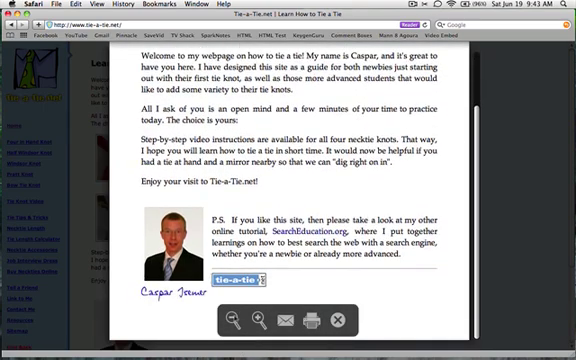
{"action": "left_click", "coordinate": [258, 320]}
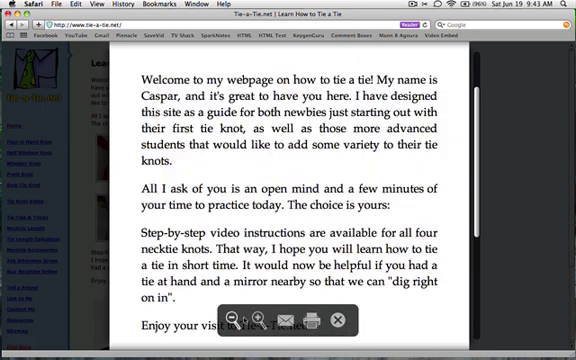
{"action": "left_click", "coordinate": [232, 320]}
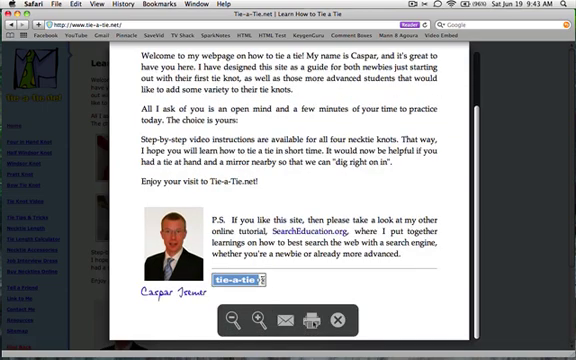
Open the Reader print sheet, cancel it, and exit Reader view.
{"action": "left_click", "coordinate": [311, 320]}
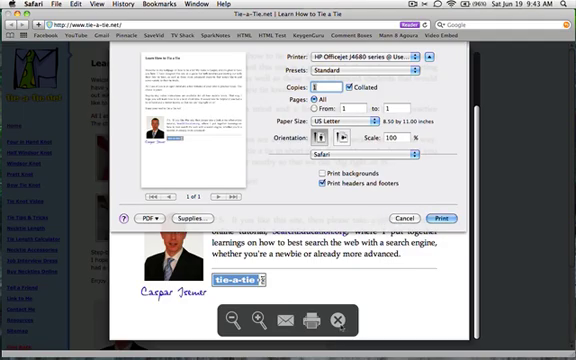
{"action": "key", "text": "Escape"}
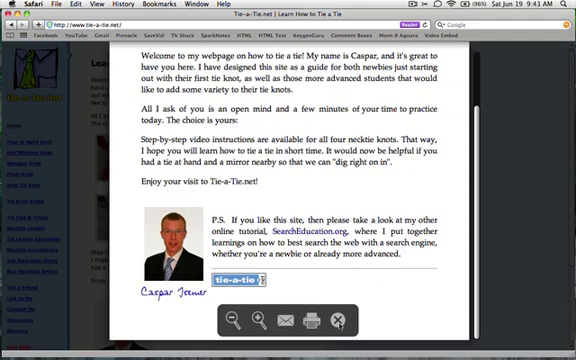
{"action": "key", "text": "Escape"}
{"action": "scroll", "coordinate": [25, 218], "scroll_direction": "down", "scroll_amount": 5}
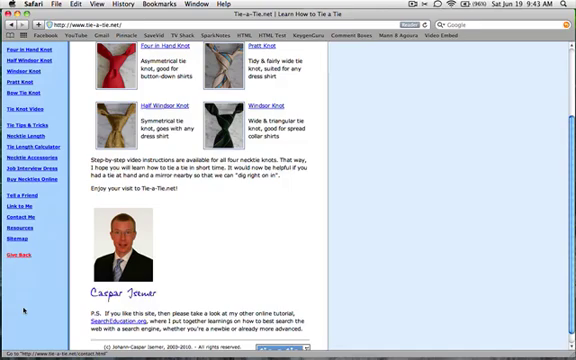
{"action": "scroll", "coordinate": [25, 300], "scroll_direction": "down", "scroll_amount": 2}
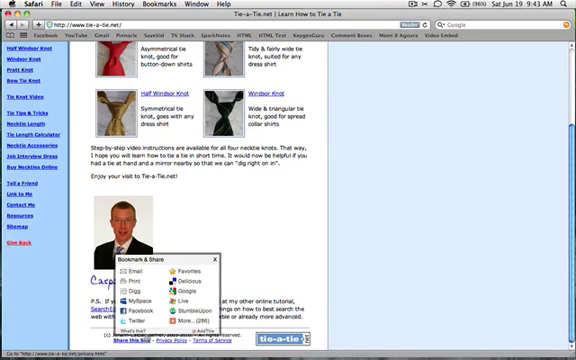
{"action": "scroll", "coordinate": [55, 322], "scroll_direction": "up", "scroll_amount": 1}
{"action": "scroll", "coordinate": [55, 322], "scroll_direction": "up", "scroll_amount": 5}
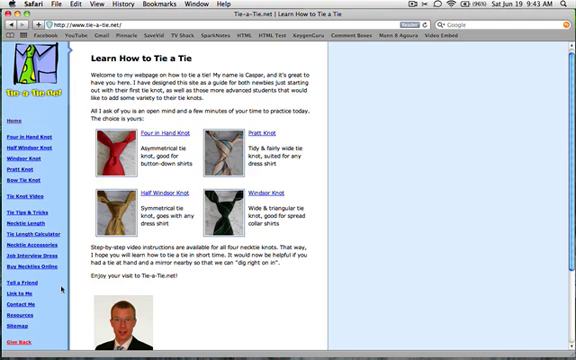
{"action": "left_click", "coordinate": [130, 25]}
{"action": "left_click", "coordinate": [441, 24]}
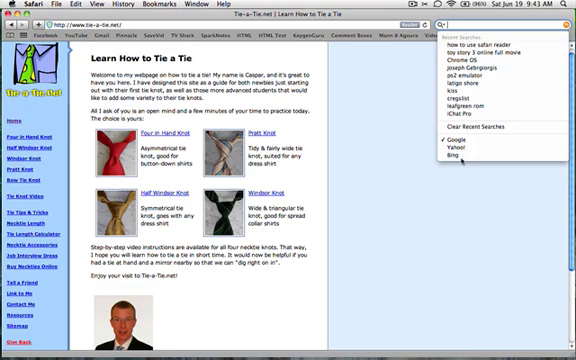
{"action": "key", "text": "Down"}
{"action": "key", "text": "Down"}
{"action": "key", "text": "Down"}
{"action": "left_click", "coordinate": [447, 178]}
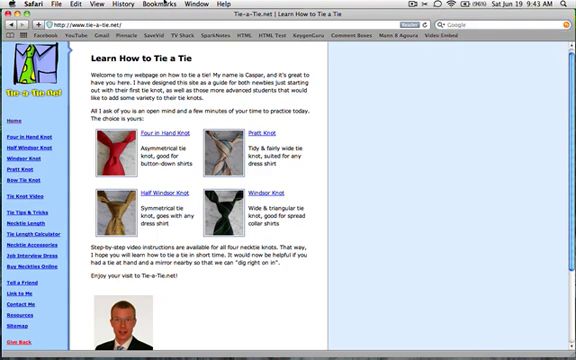
{"action": "left_click", "coordinate": [124, 4]}
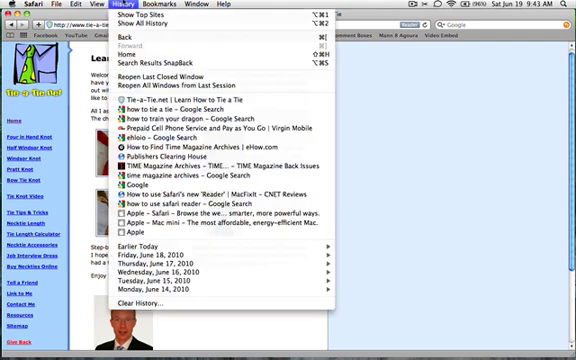
{"action": "key", "text": "Escape"}
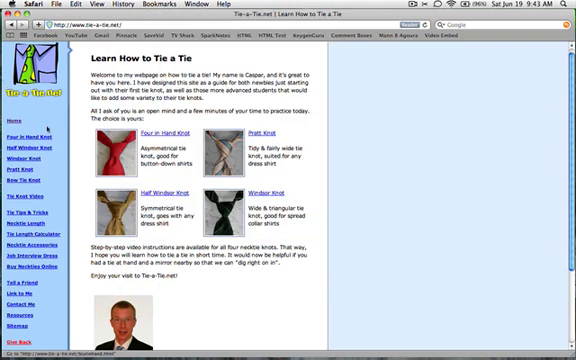
{"action": "left_click", "coordinate": [482, 25]}
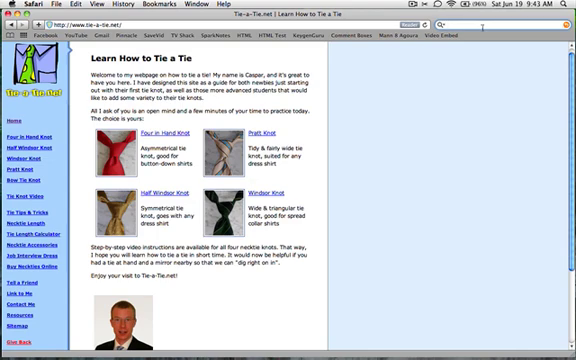
{"action": "type", "text": "tie a"}
{"action": "key", "text": "Escape"}
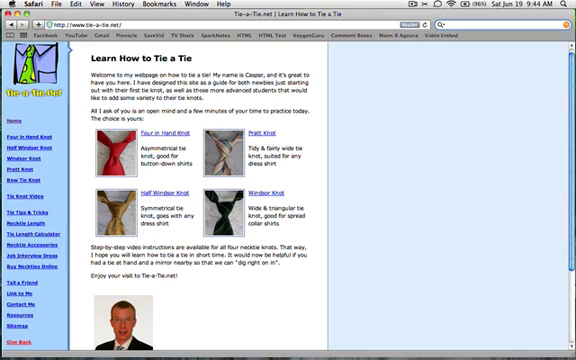